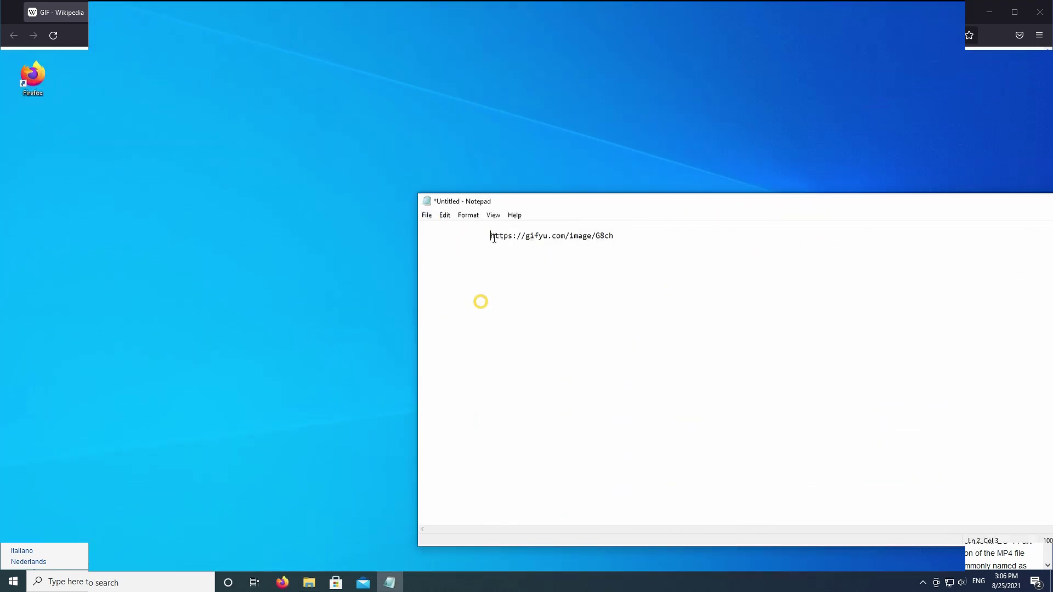
Copy the Gifyu link from the Notepad note and load it in Firefox.
left_click_drag(488, 235, 614, 236)
right_click(625, 278)
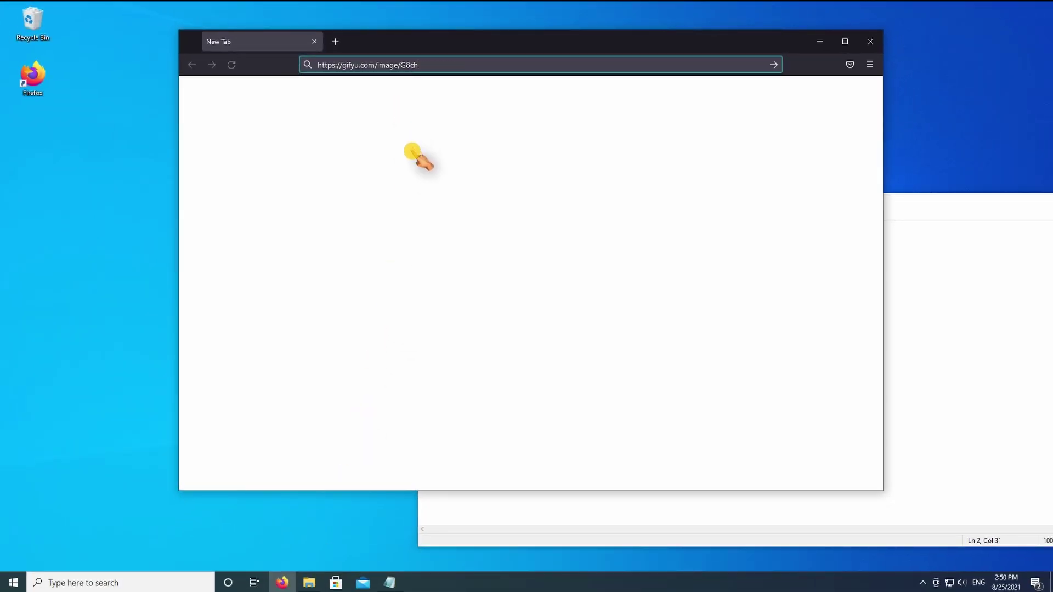
key("Escape")
key("Return")
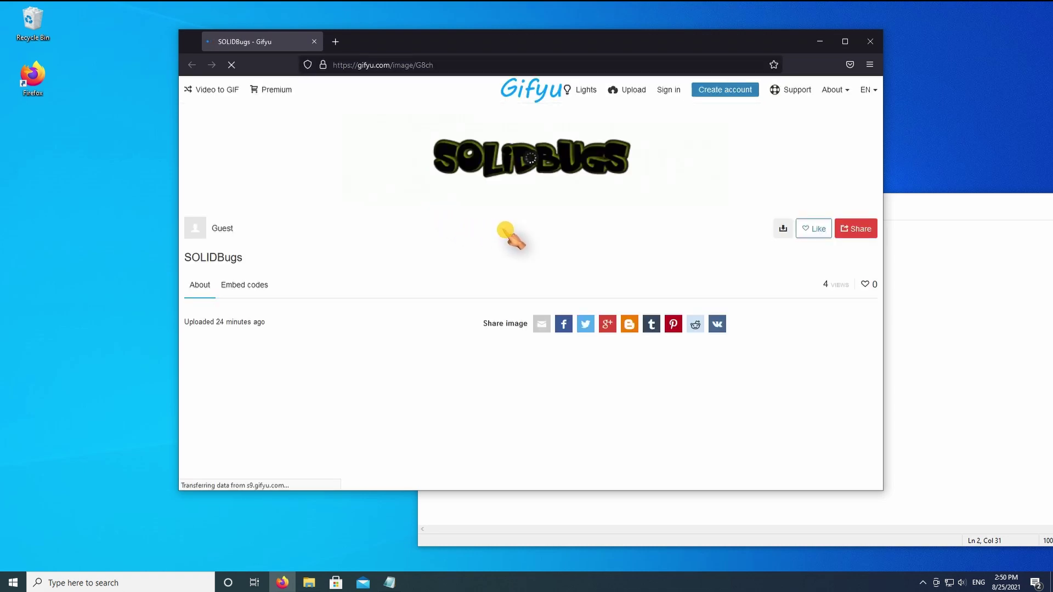
Save the SOLIDBugs image as SOLIDBugs.gif in Downloads and check the downloads list.
right_click(589, 173)
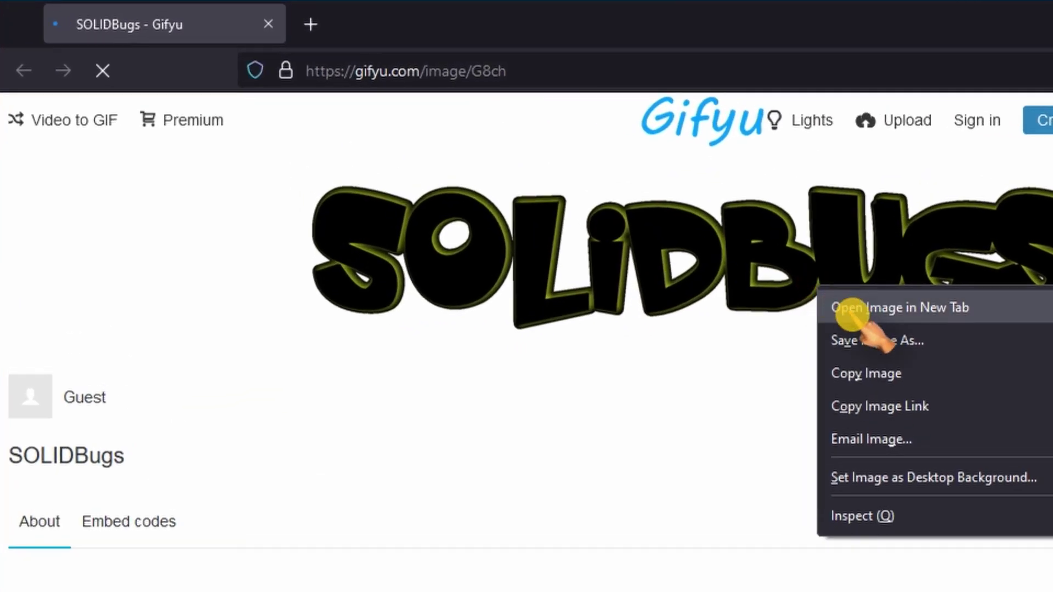
left_click(910, 340)
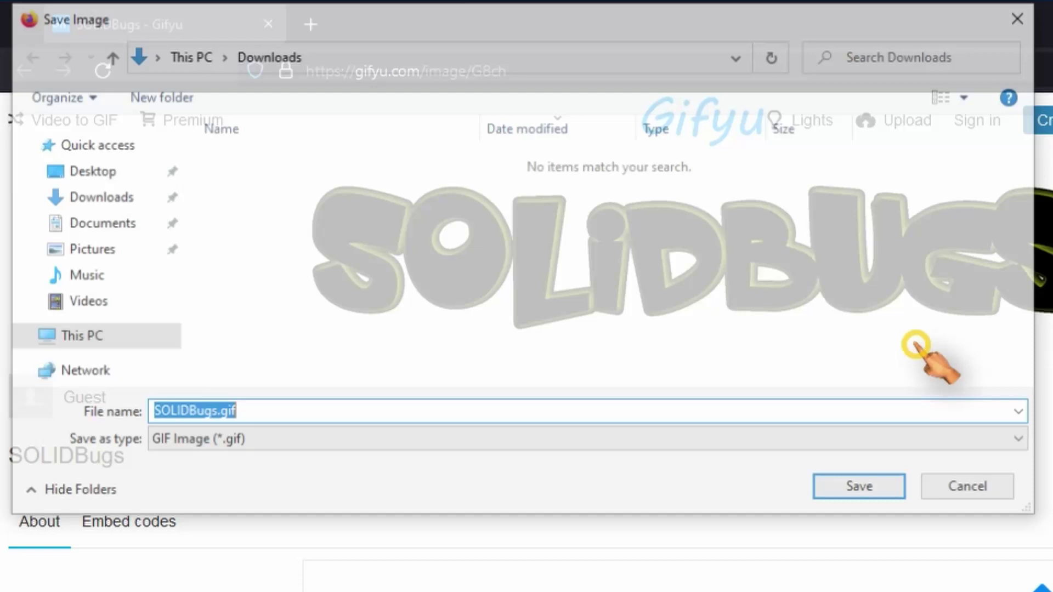
left_click(847, 488)
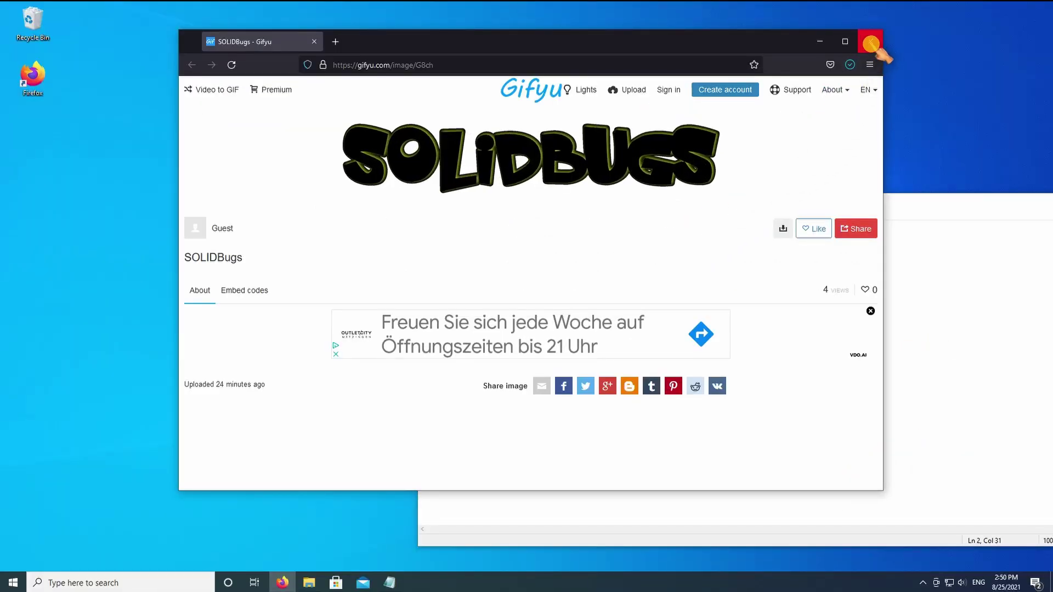
left_click(850, 64)
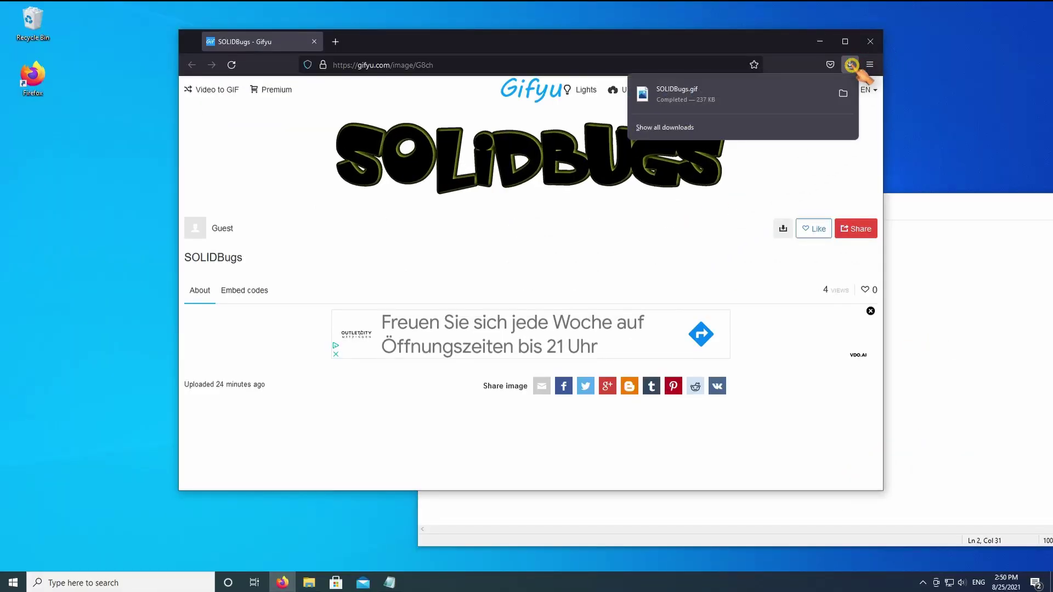
Close Firefox and preview SOLIDBugs.gif in Photos from its Downloads folder.
left_click(843, 93)
left_click(870, 42)
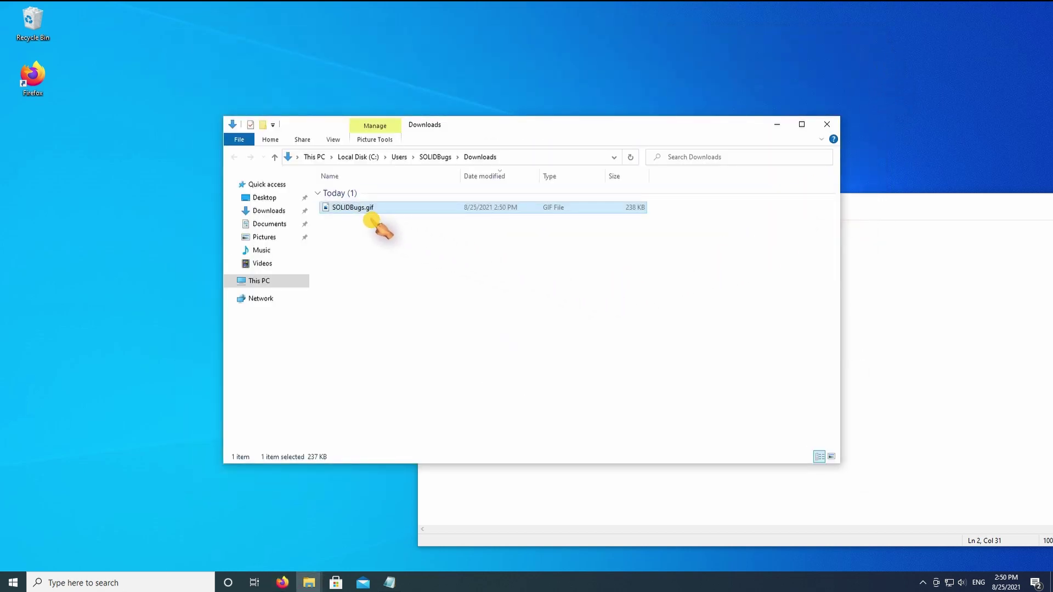
double_click(368, 211)
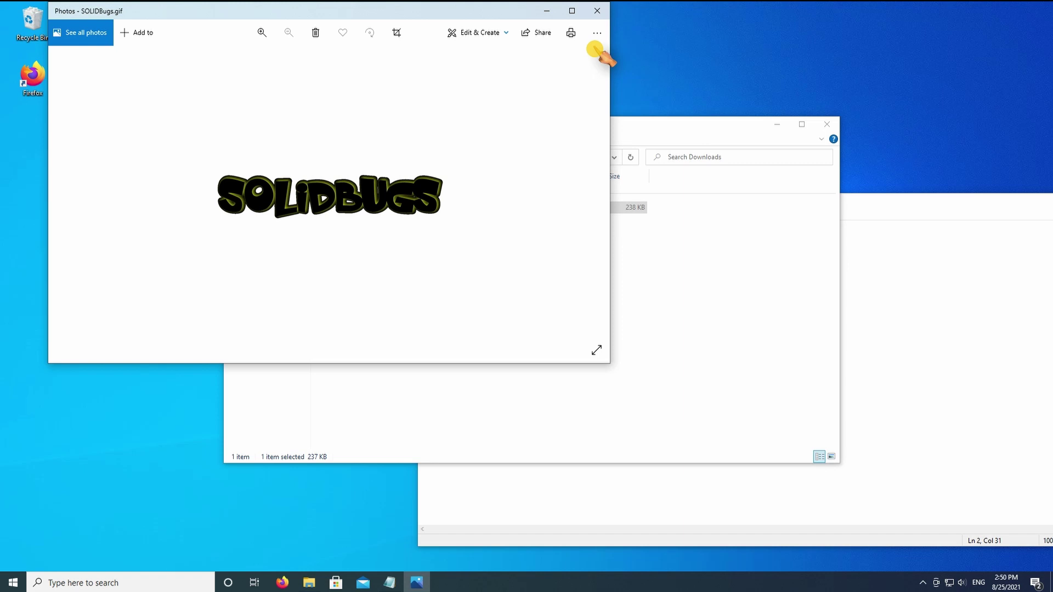
Close Photos and File Explorer, then close Notepad without saving the note.
left_click(599, 12)
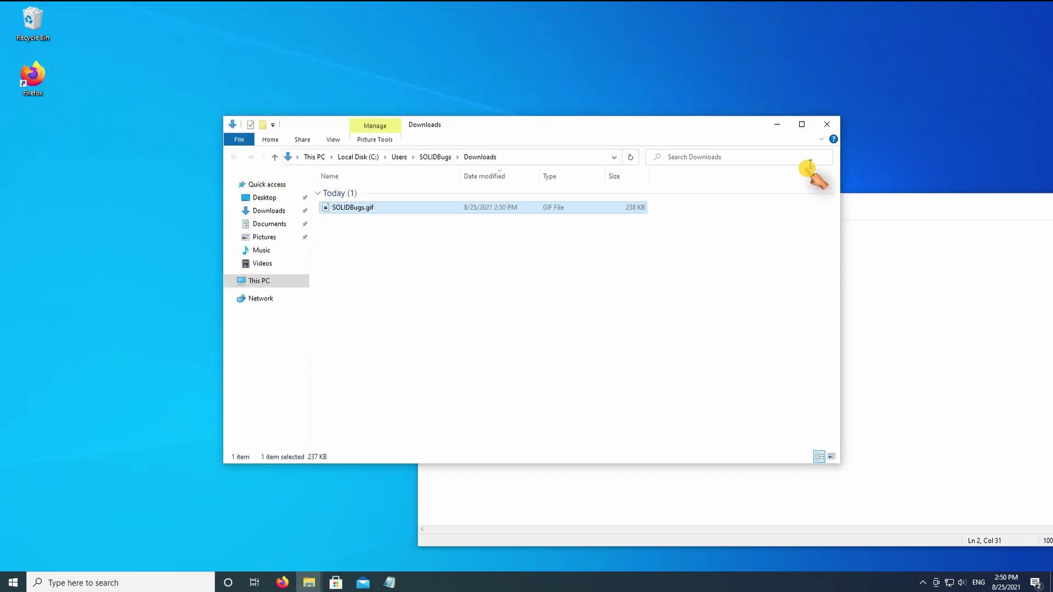
left_click(827, 128)
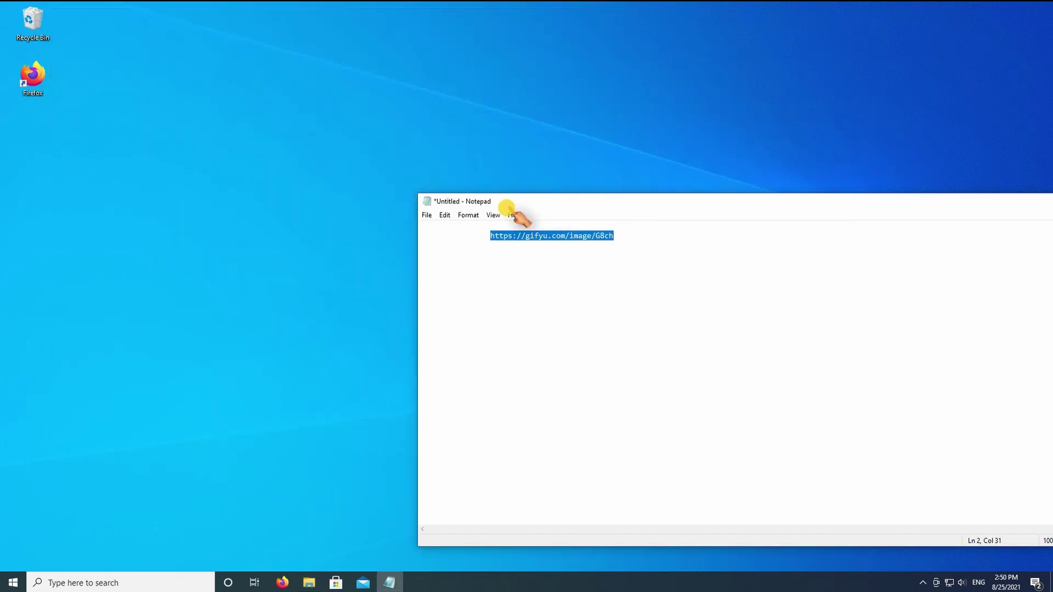
double_click(426, 203)
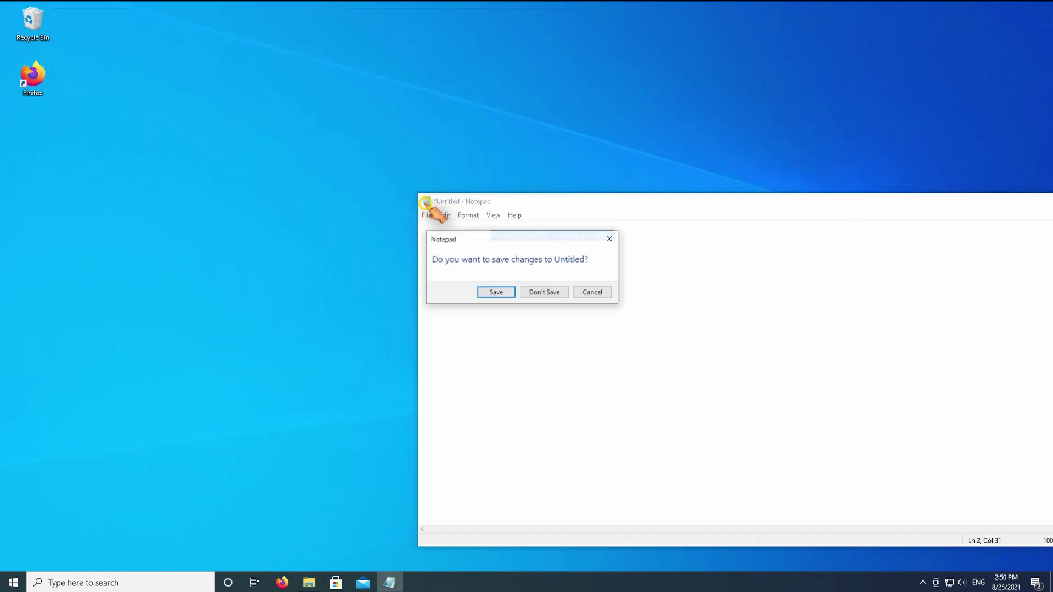
left_click(542, 292)
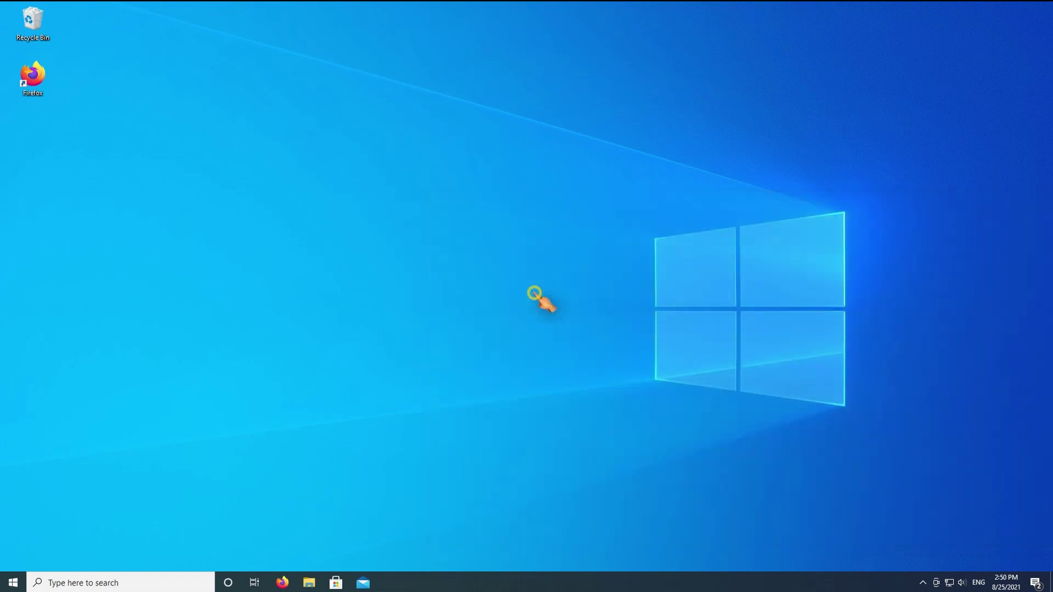
Go to shotcut.org's Download page in a new Firefox window, dismissing the ad.
left_click(281, 583)
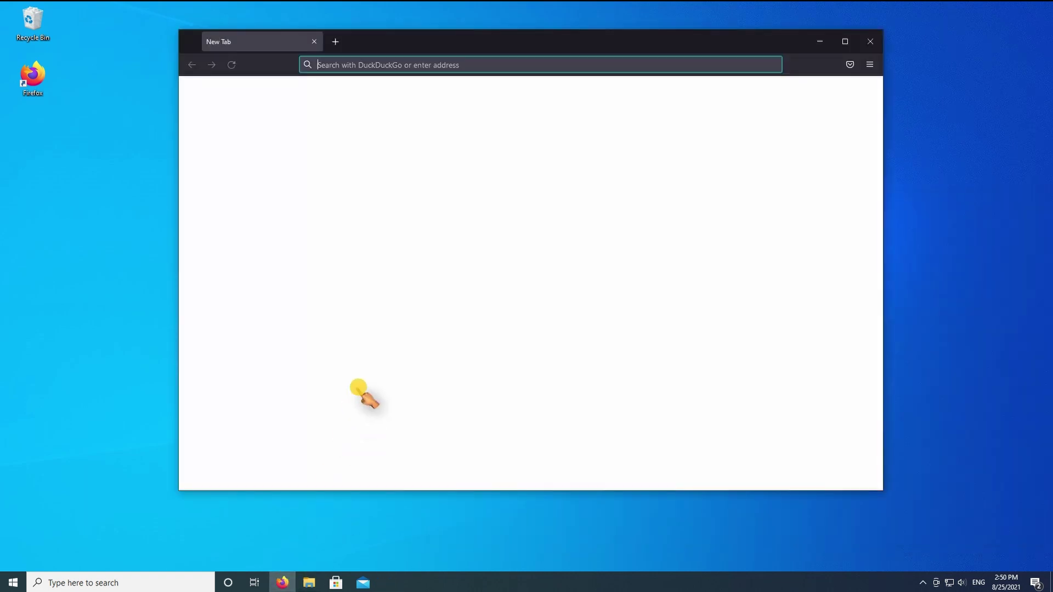
type("shotcut.org")
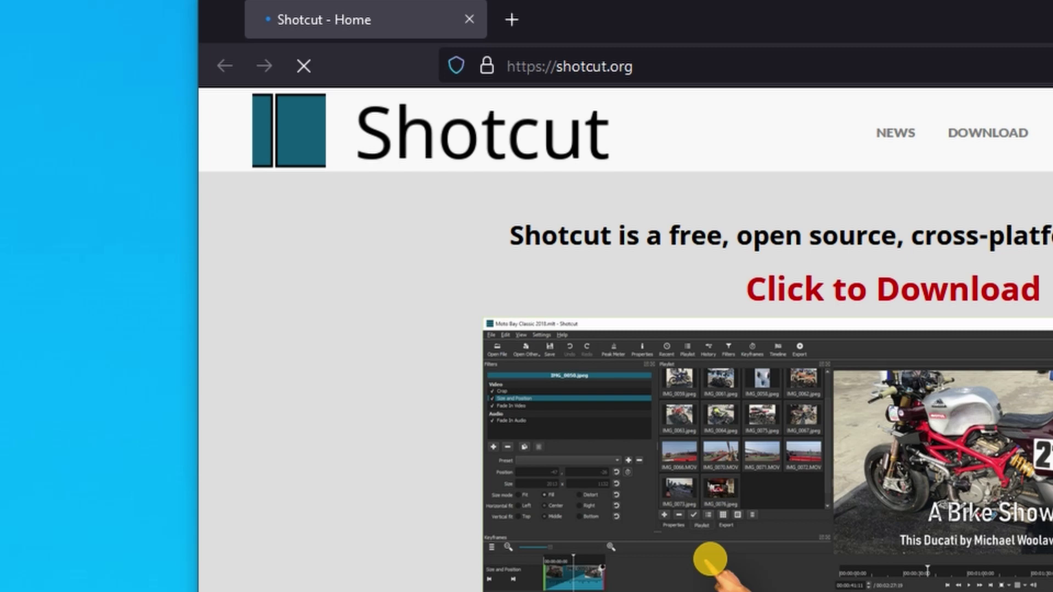
left_click(911, 300)
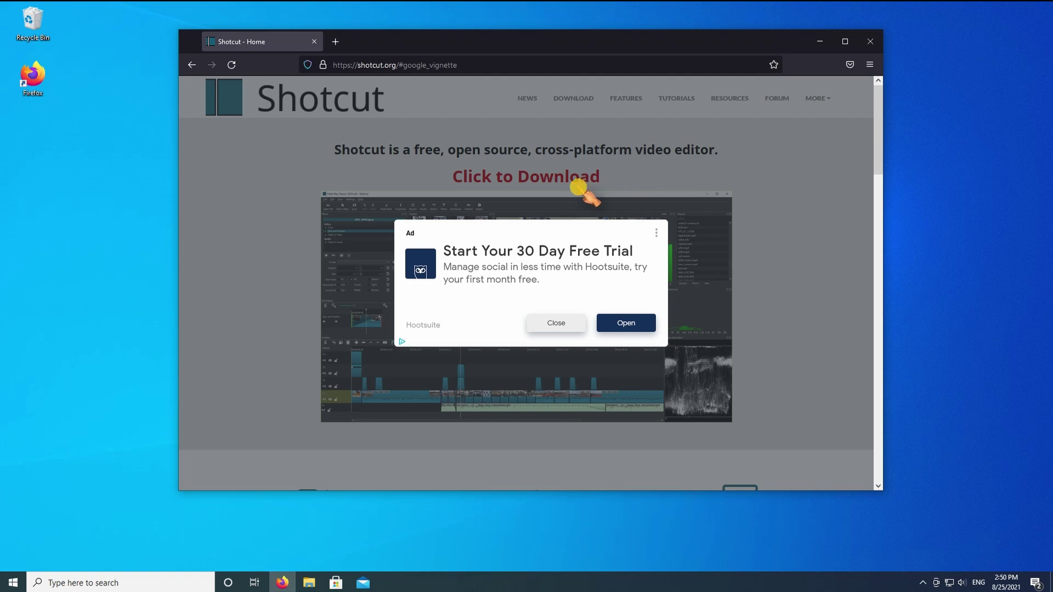
left_click(577, 187)
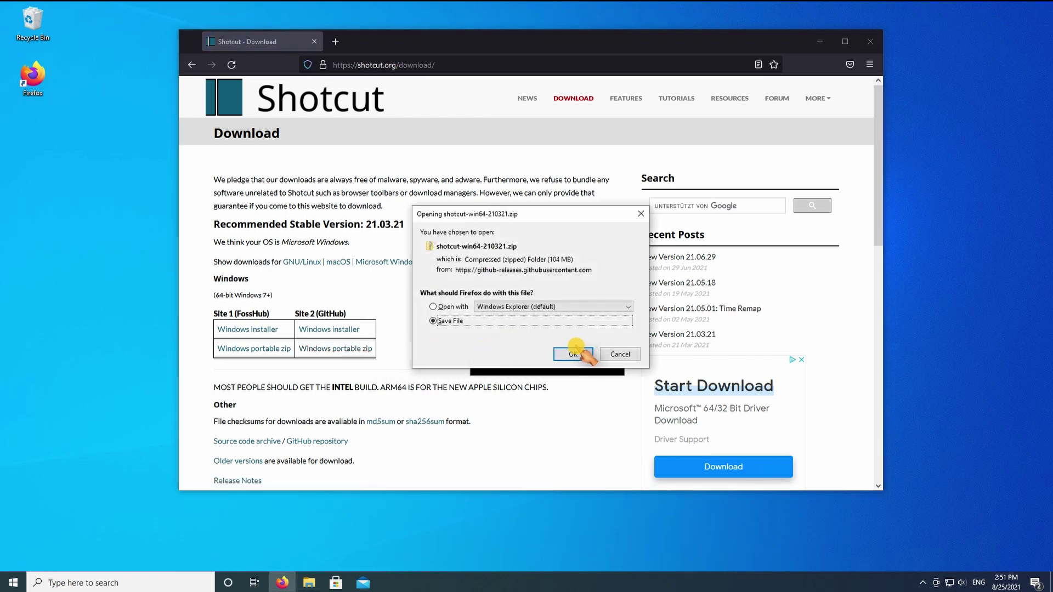
Save shotcut-win64-210321.zip, then run shotcut.exe from the extracted folder.
left_click(573, 355)
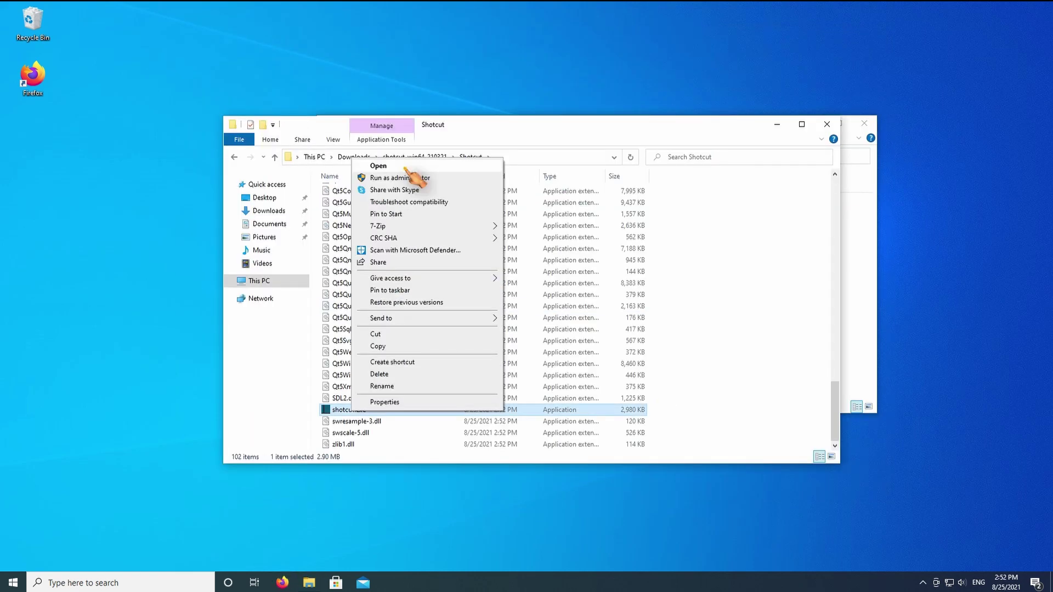
left_click(407, 166)
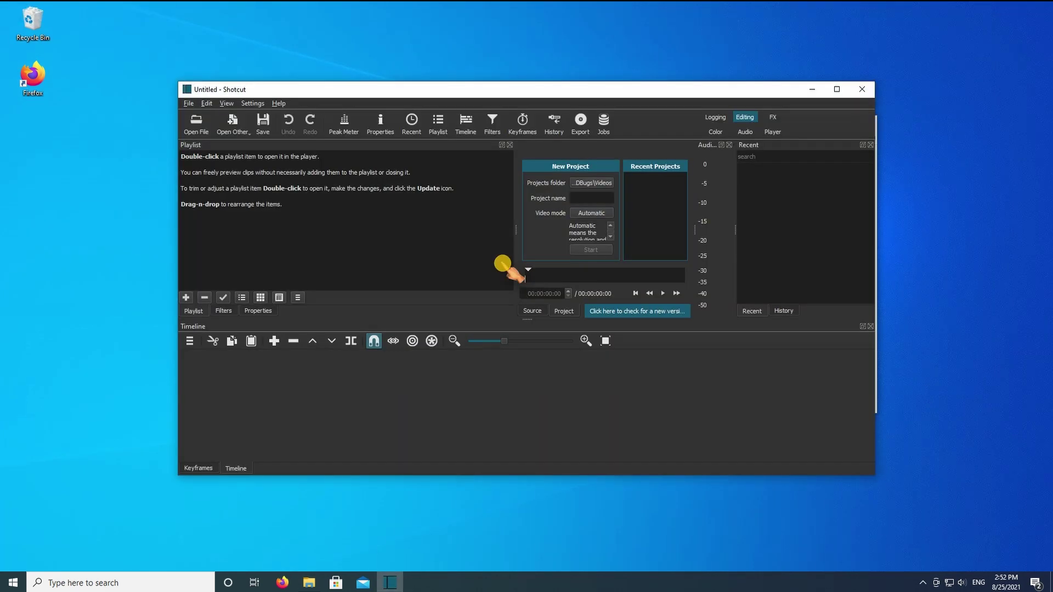
Maximize Shotcut and create a project named 'Conversion' with Automatic video mode.
left_click(837, 90)
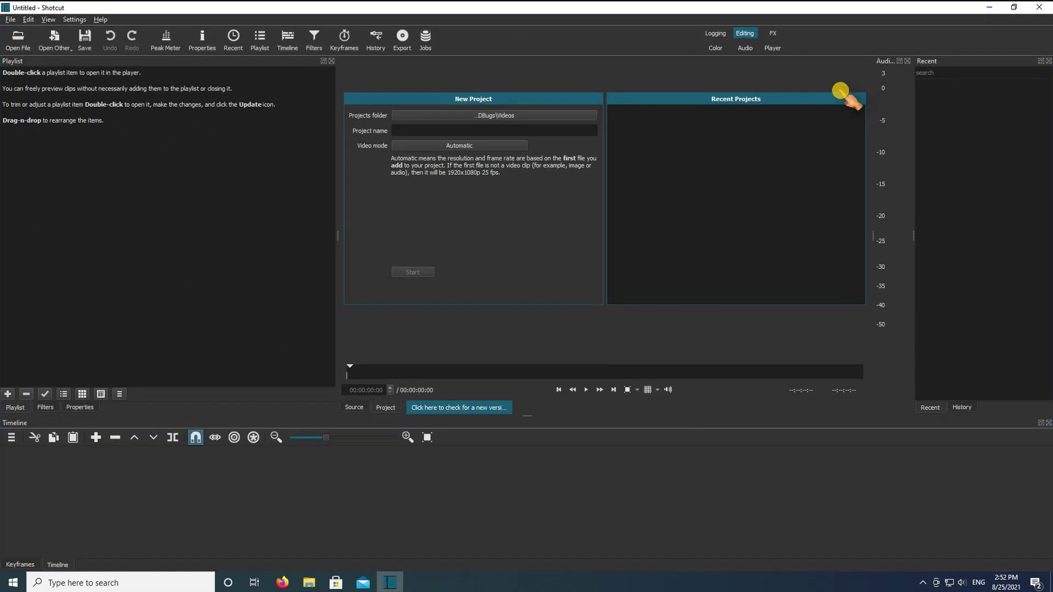
left_click(508, 134)
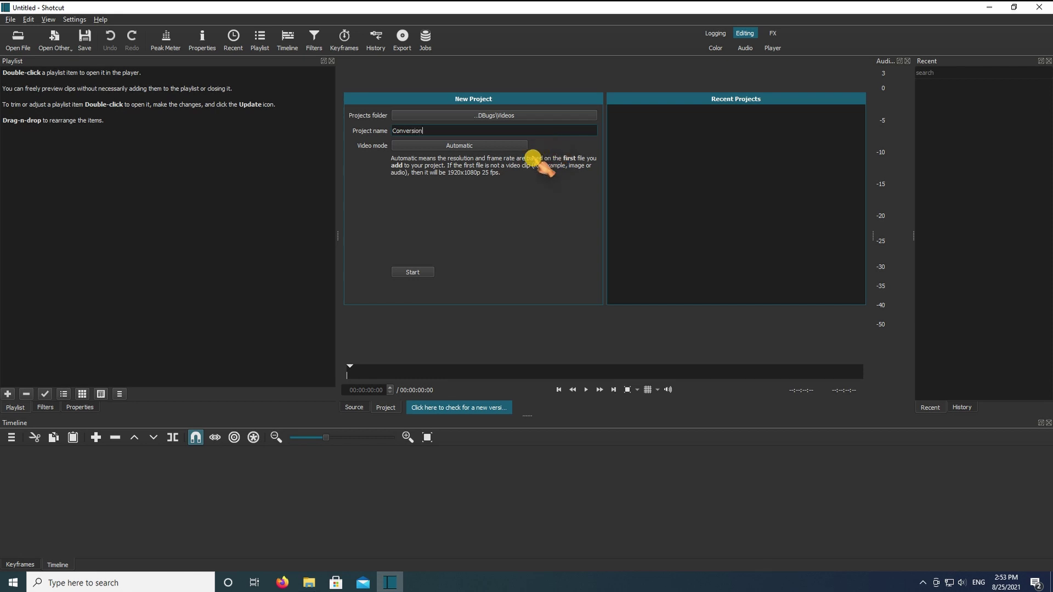
left_click(502, 145)
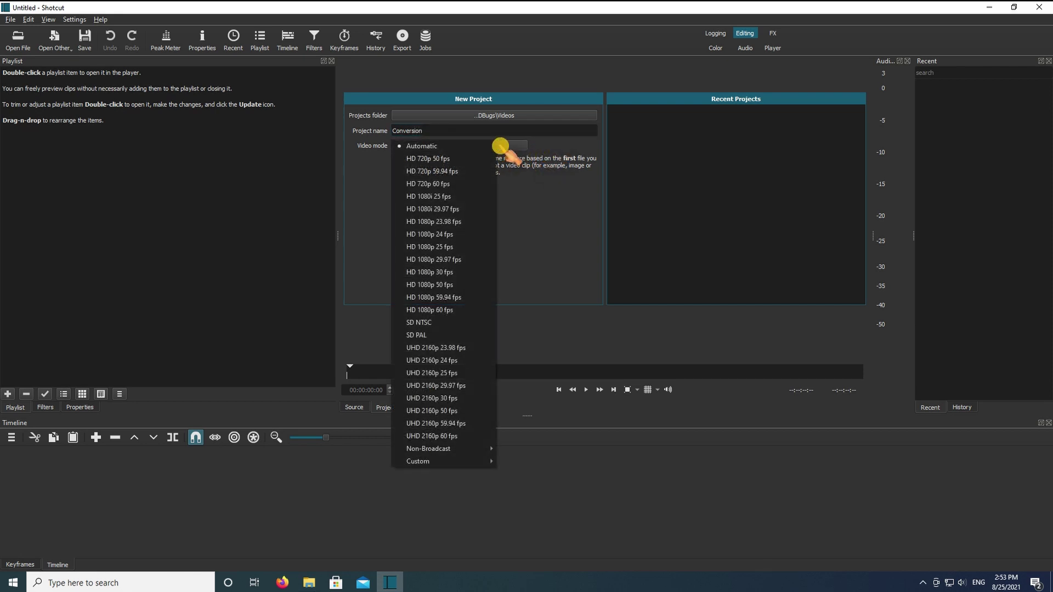
left_click(530, 234)
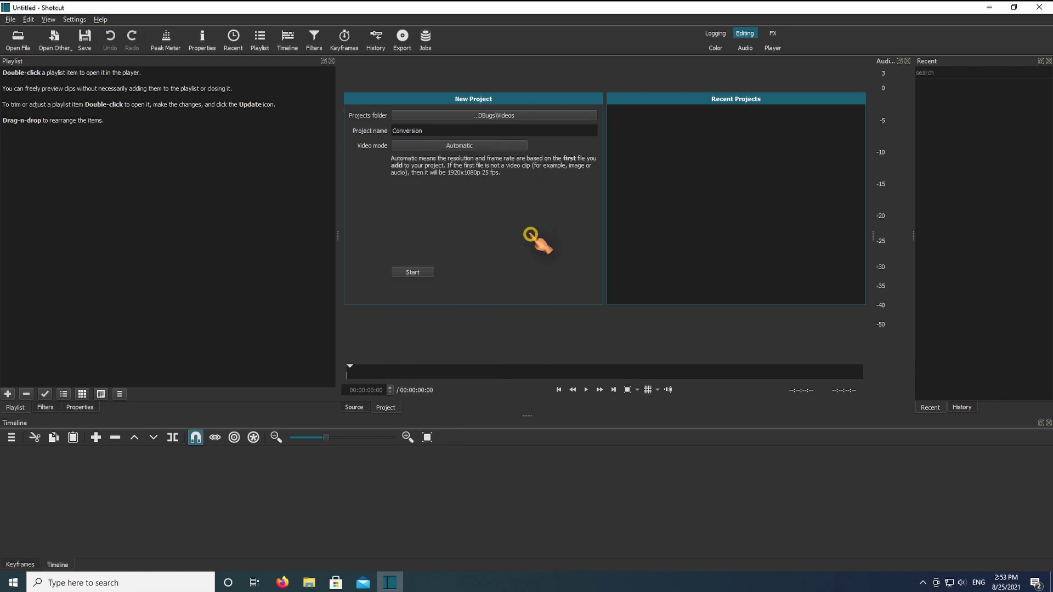
left_click(426, 274)
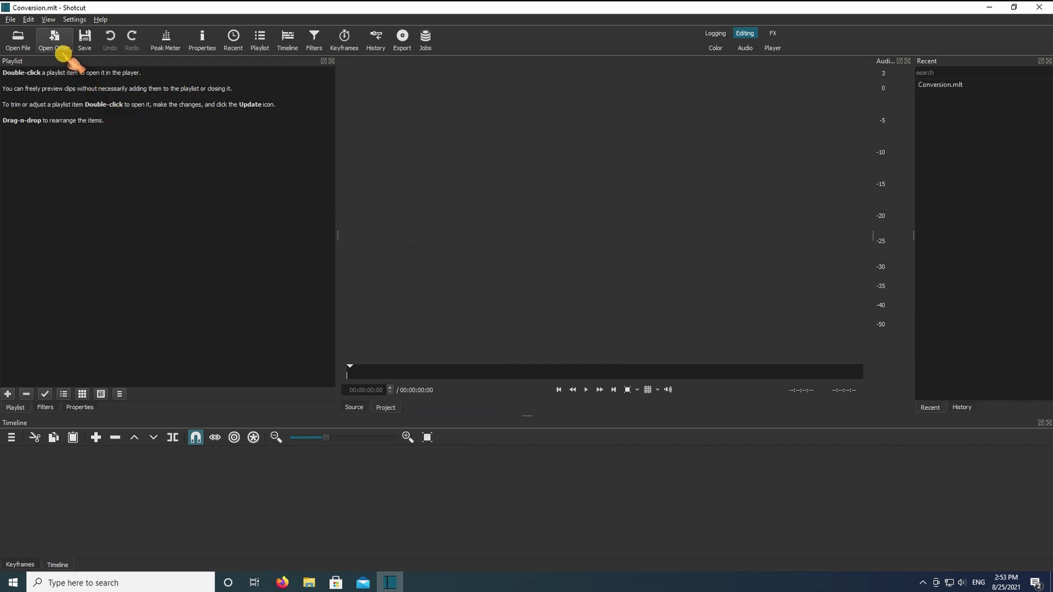
Open SOLIDBugs.gif from the Downloads folder in Shotcut's player.
left_click(23, 49)
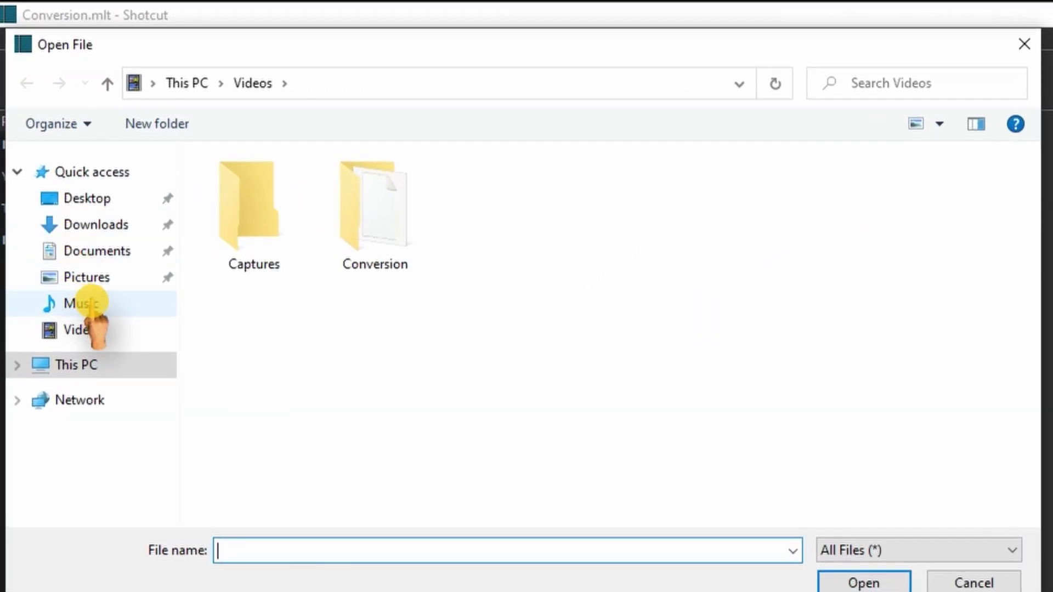
left_click(129, 225)
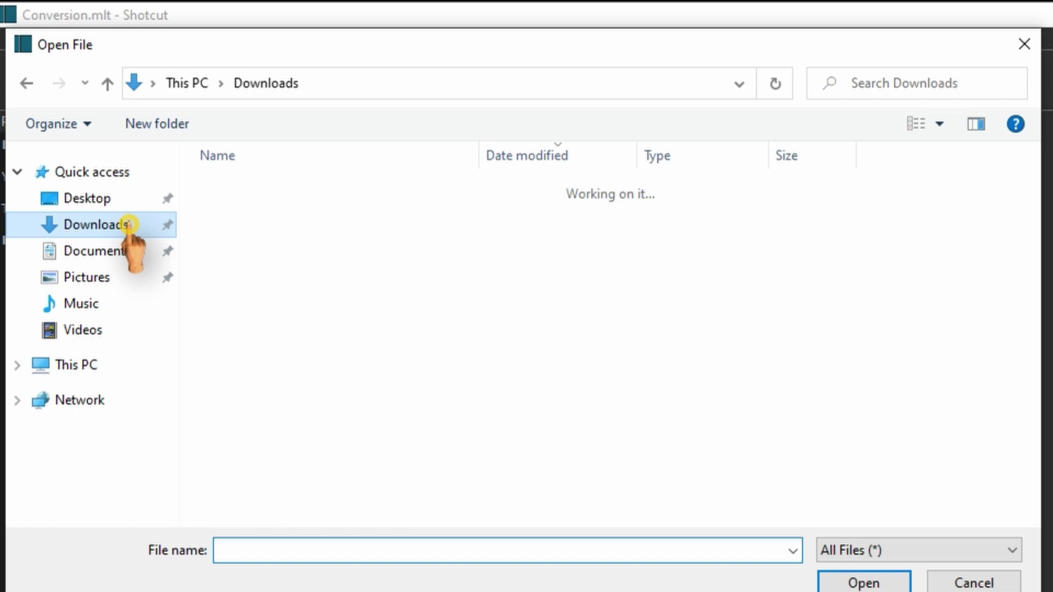
left_click(306, 244)
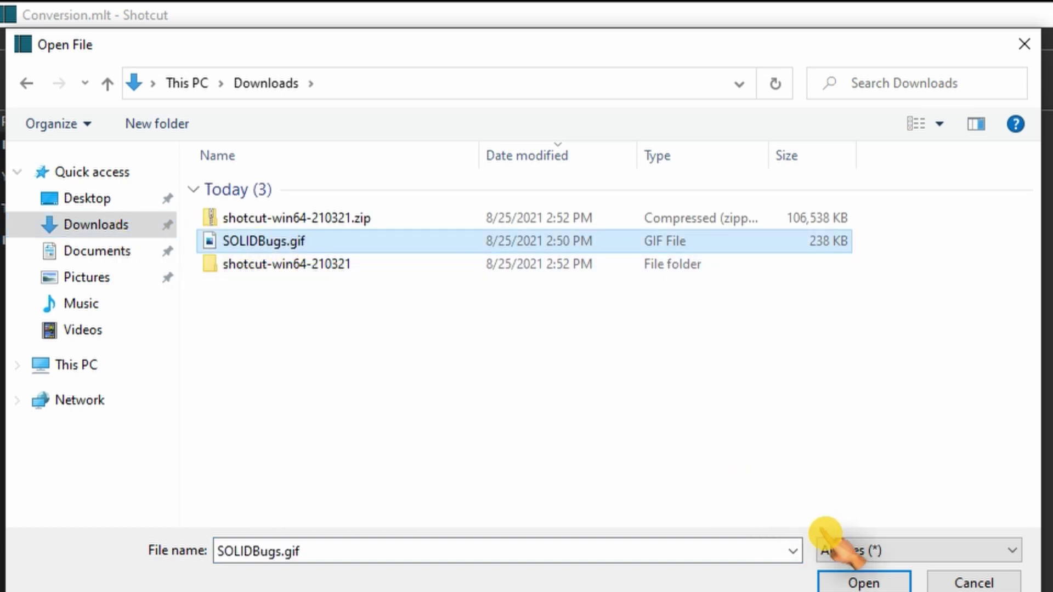
left_click(856, 581)
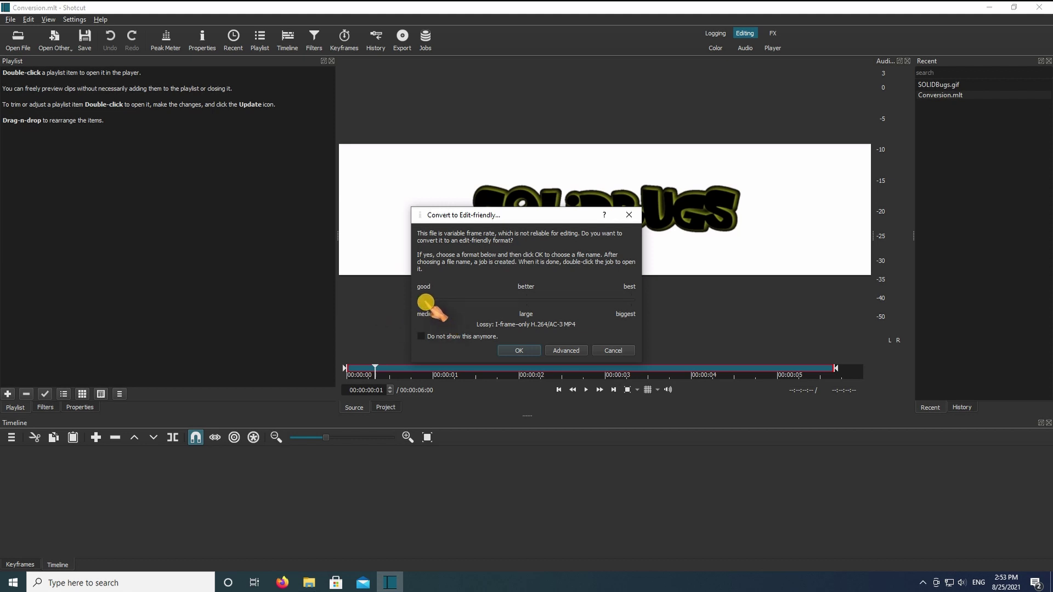
Convert the GIF at lossless Ut Video/PCM MKV quality, saving as 'SOLIDBugs - Converted.mkv'.
left_click_drag(470, 305, 629, 311)
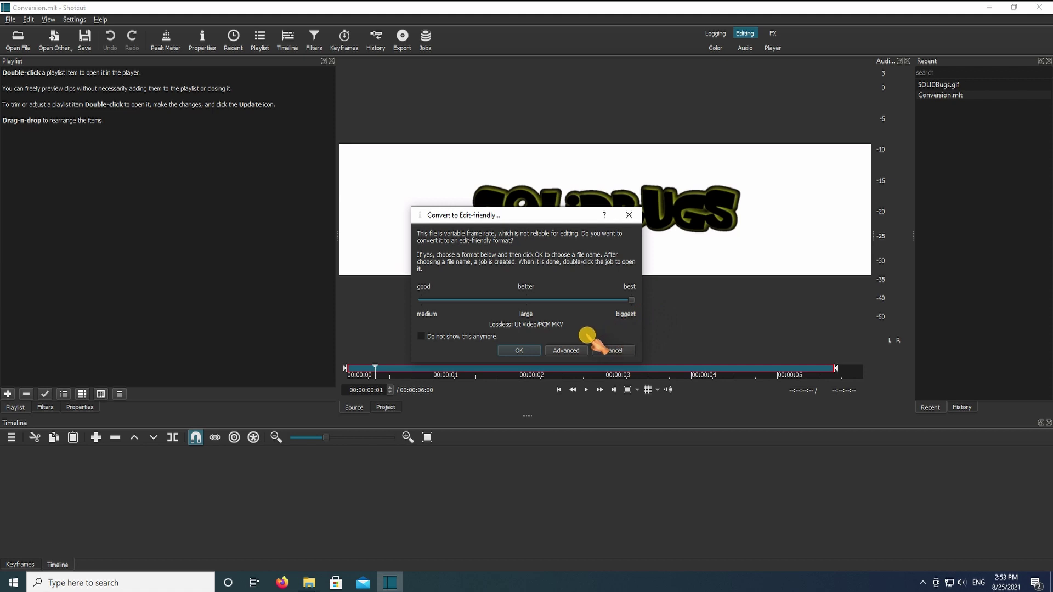
left_click(530, 351)
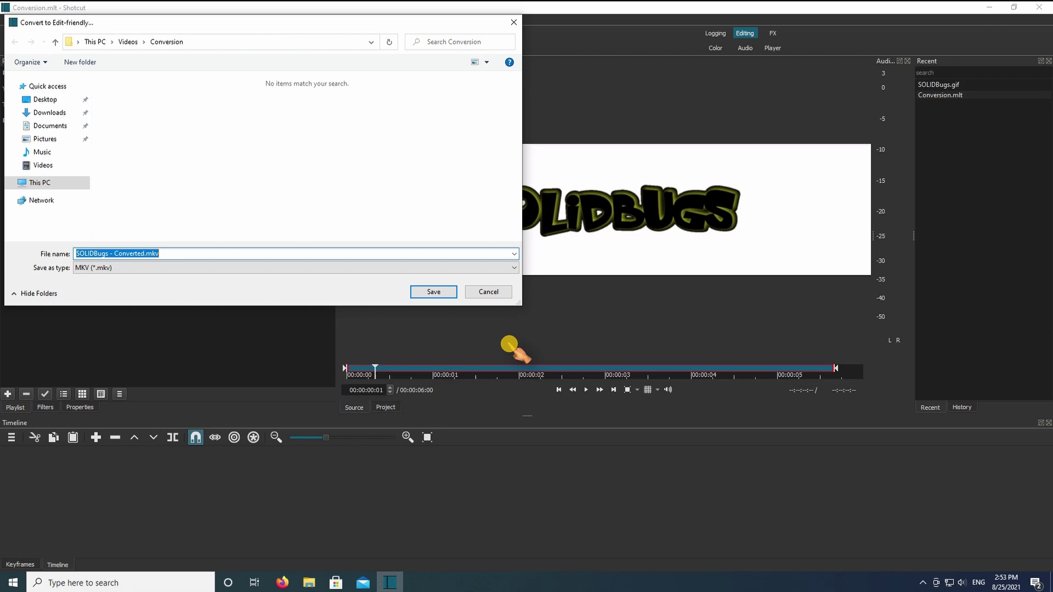
left_click(447, 294)
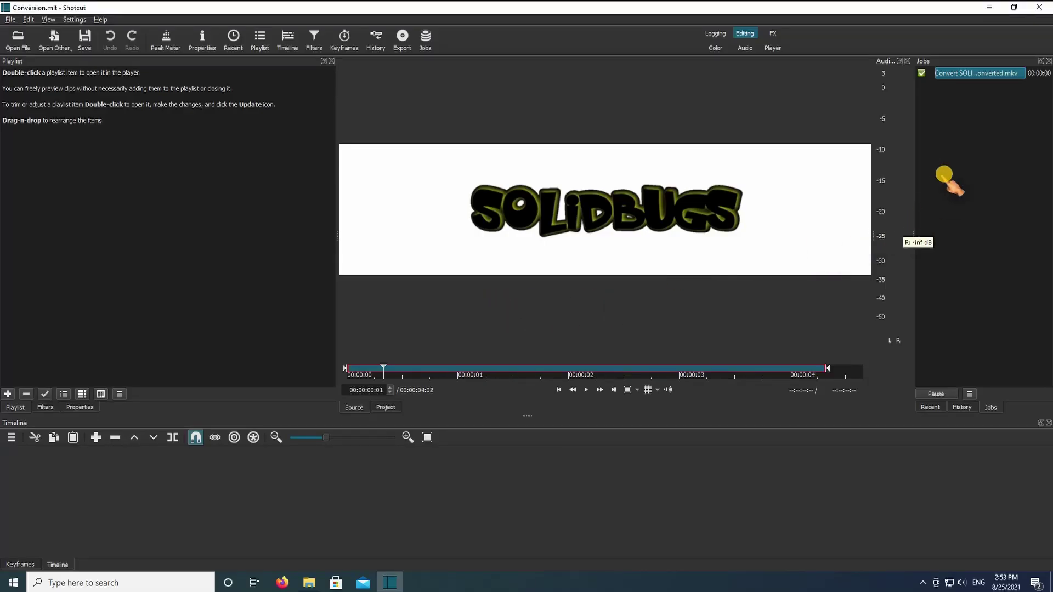
Preview the converted clip and trim its out point to 00:00:04:046.
double_click(961, 73)
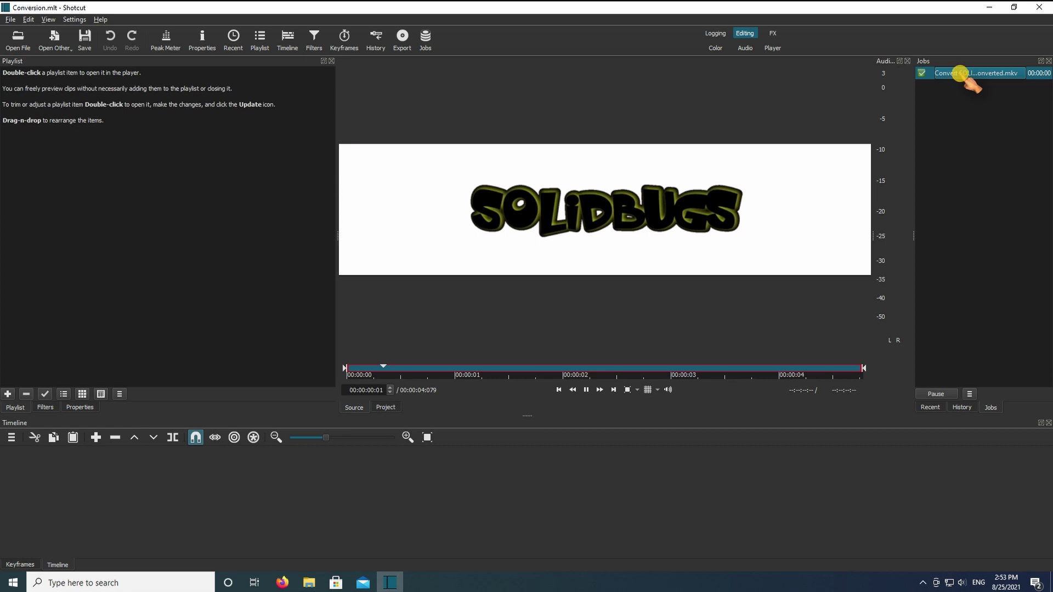
left_click(761, 268)
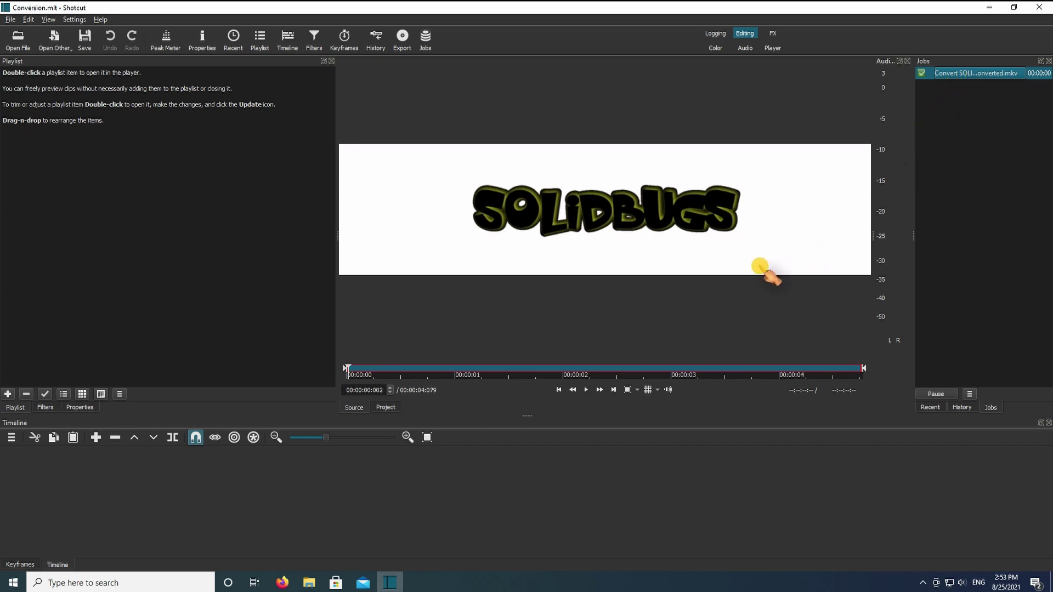
left_click(761, 268)
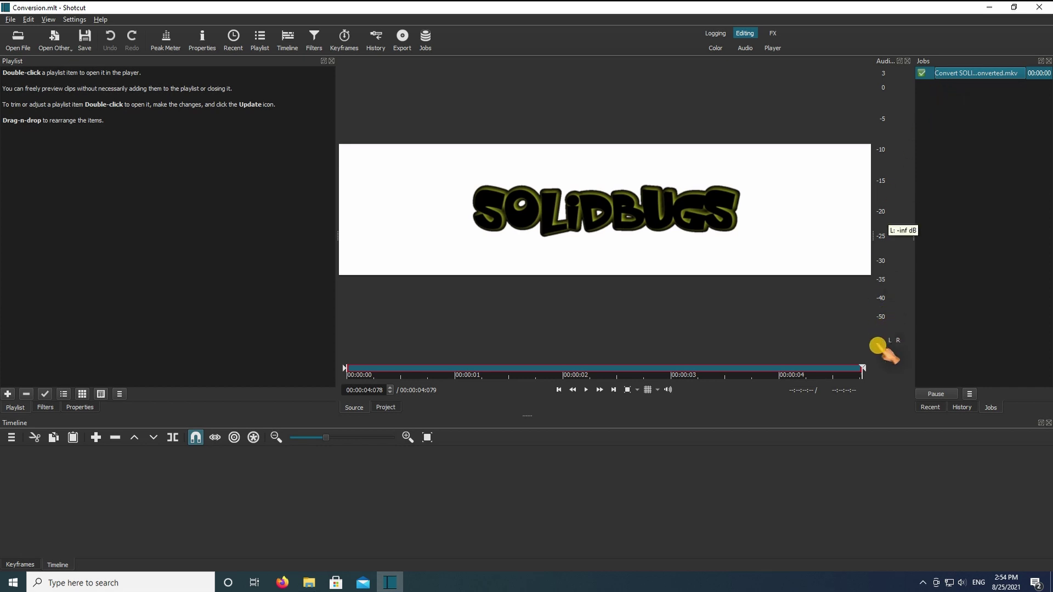
left_click_drag(863, 366, 828, 369)
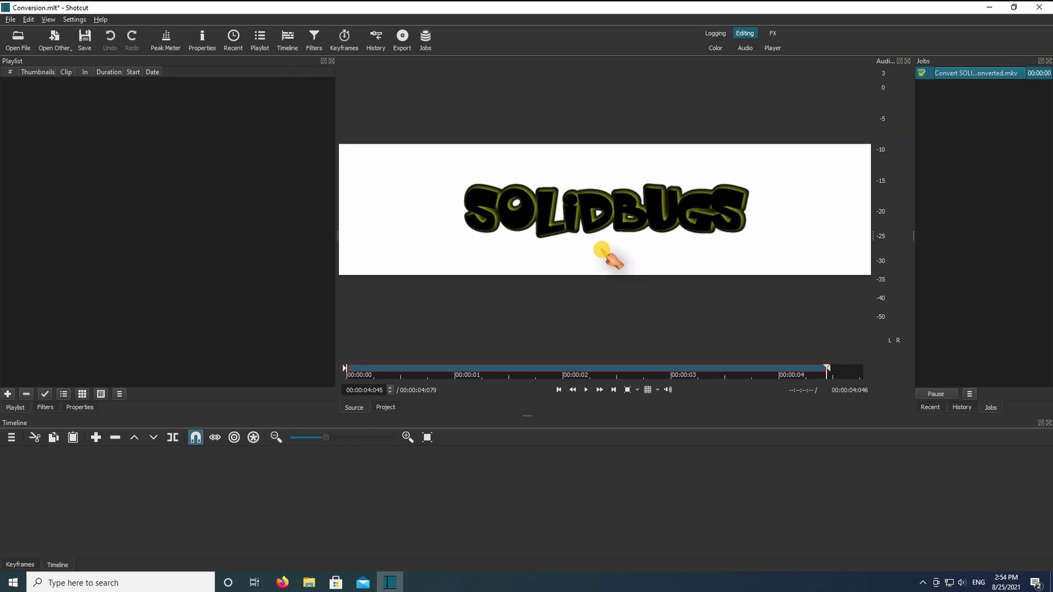
Add the trimmed SOLIDBugs - Converted.mkv clip to the playlist and append it to V1.
left_click_drag(605, 253, 285, 290)
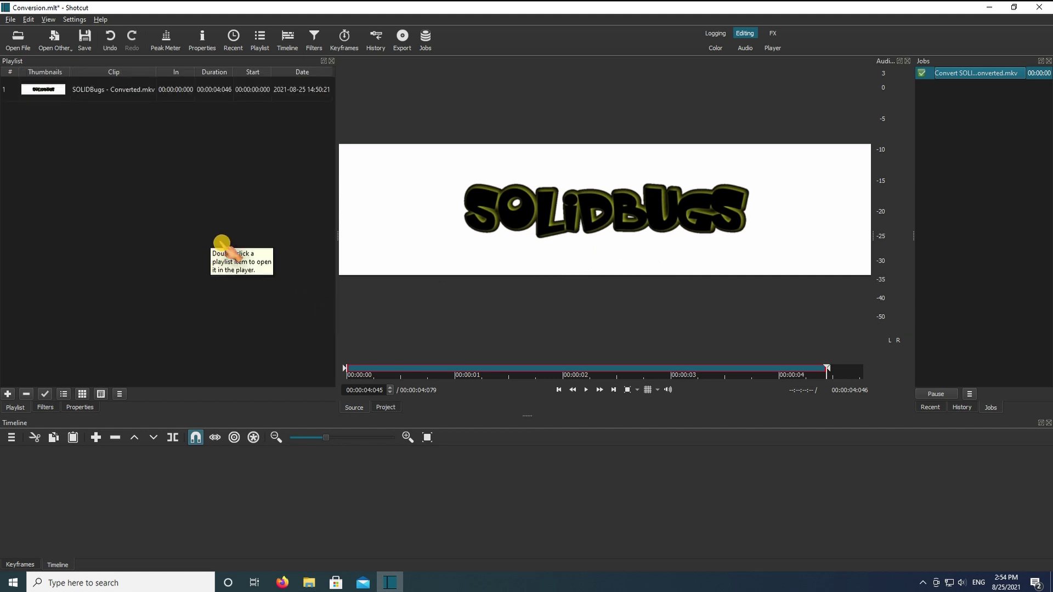
left_click(62, 91)
double_click(62, 91)
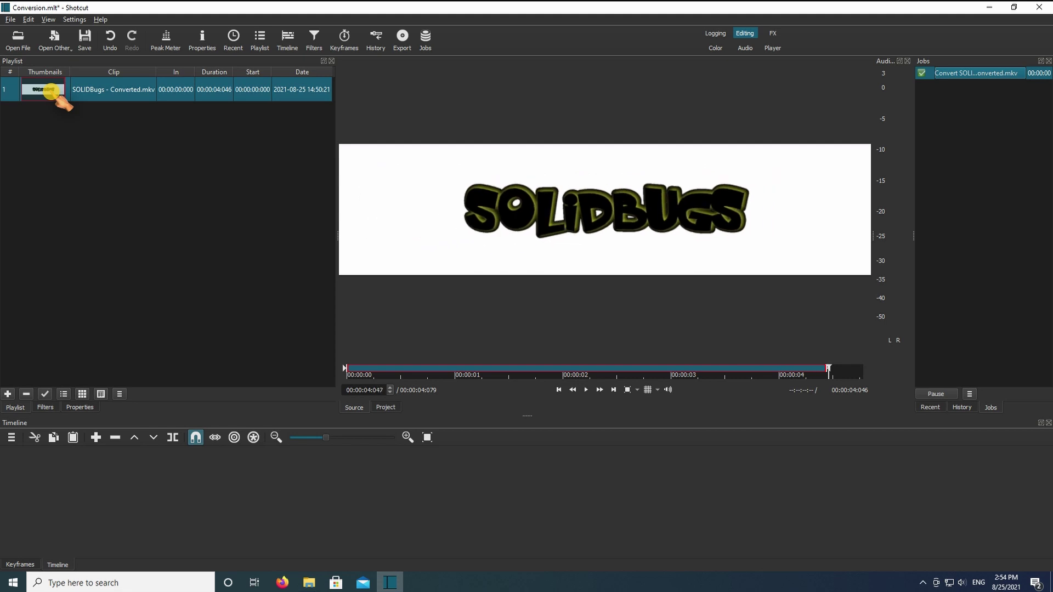
left_click_drag(51, 90, 64, 122)
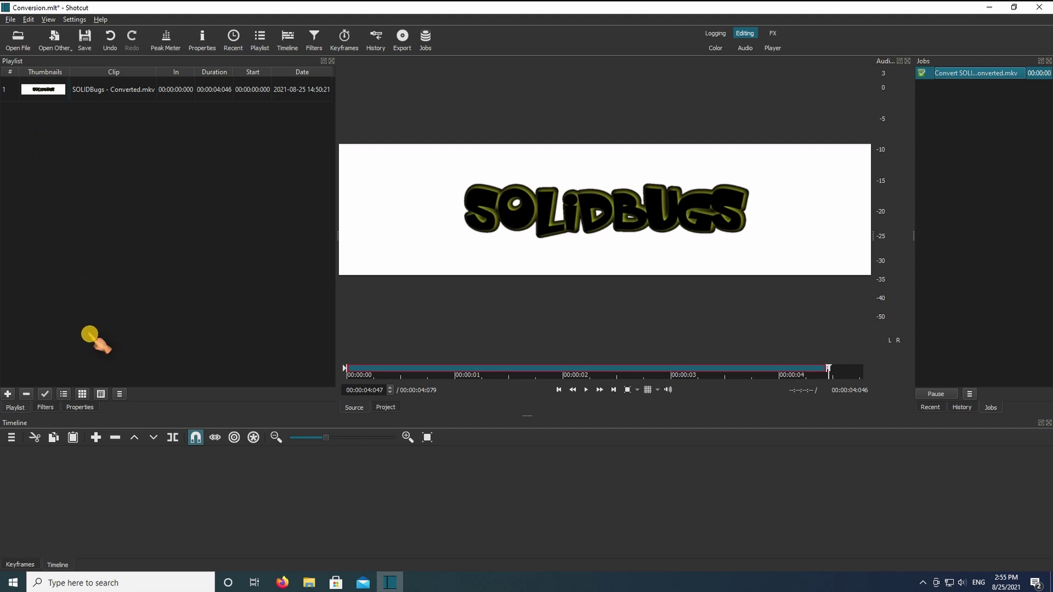
left_click(99, 437)
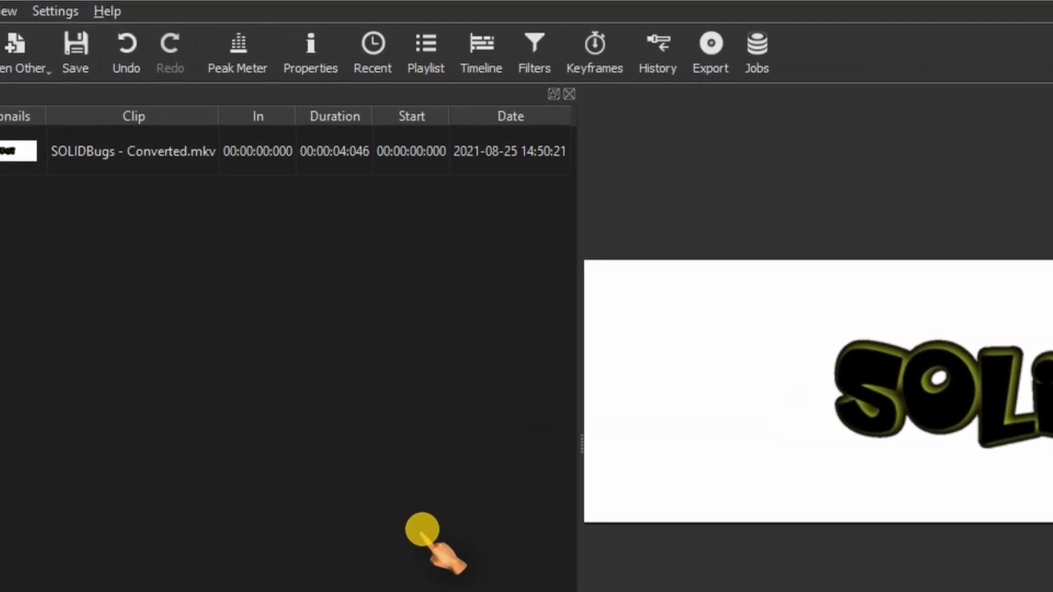
Show Export's advanced mp4 settings at 714 x 178, leaving hardware encoding unchanged.
left_click(713, 65)
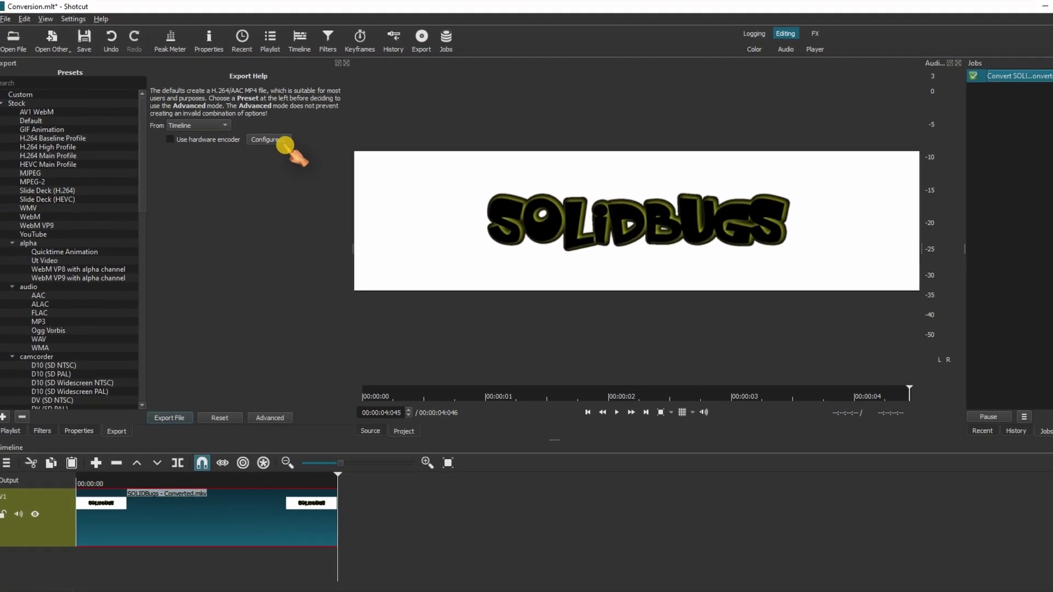
left_click(285, 144)
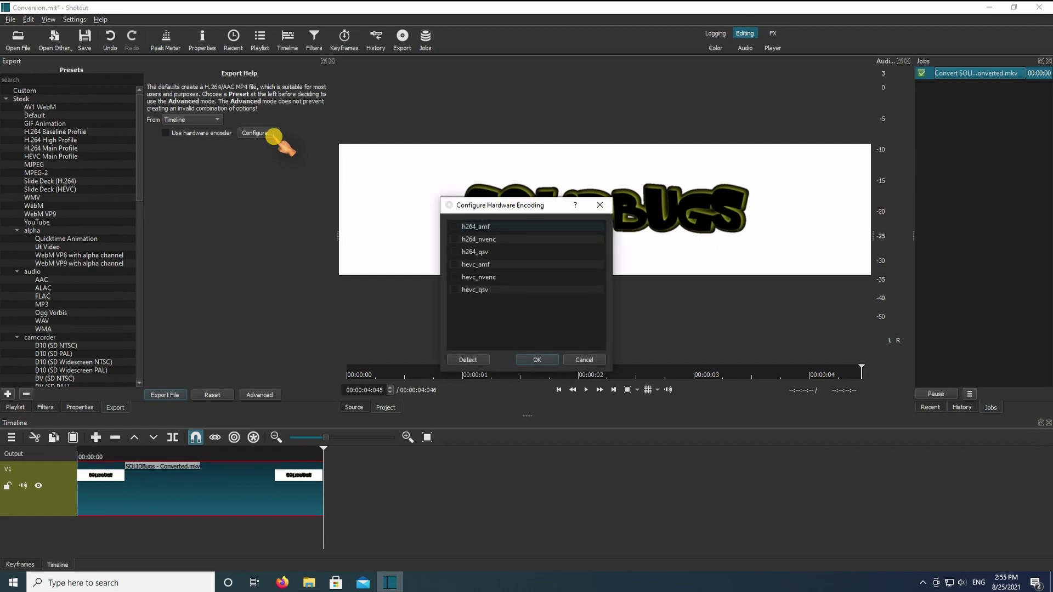
left_click(581, 360)
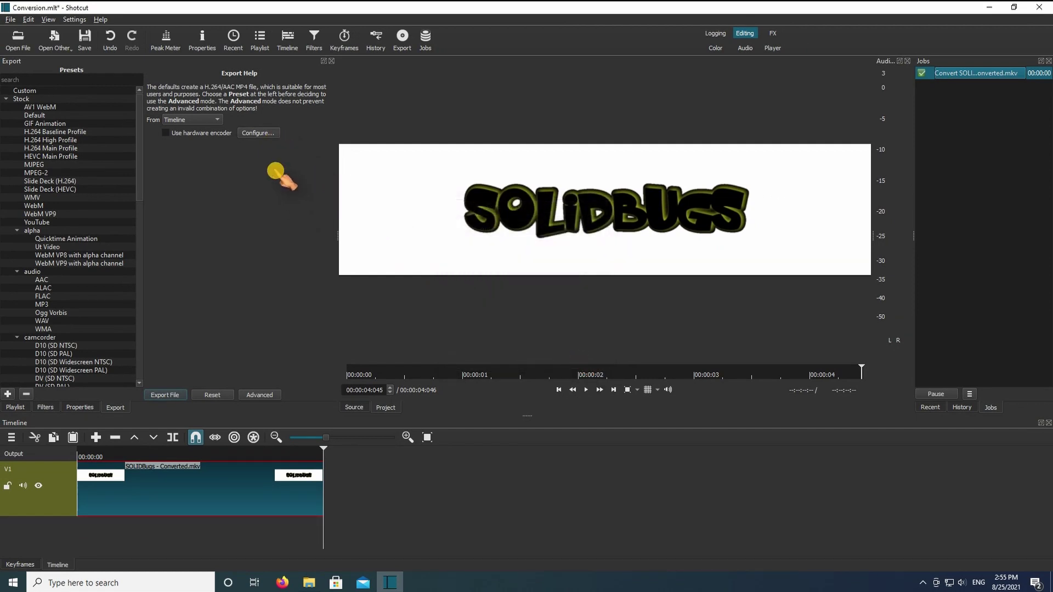
left_click(262, 394)
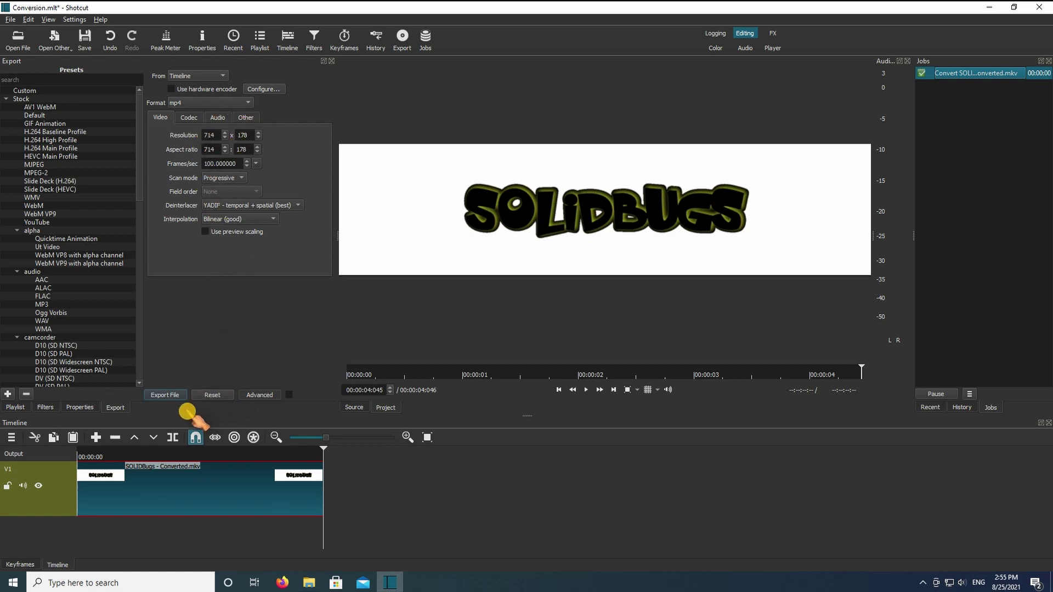
Export the timeline as Conversion.mp4 in the Videos folder, then close Shotcut.
left_click(184, 398)
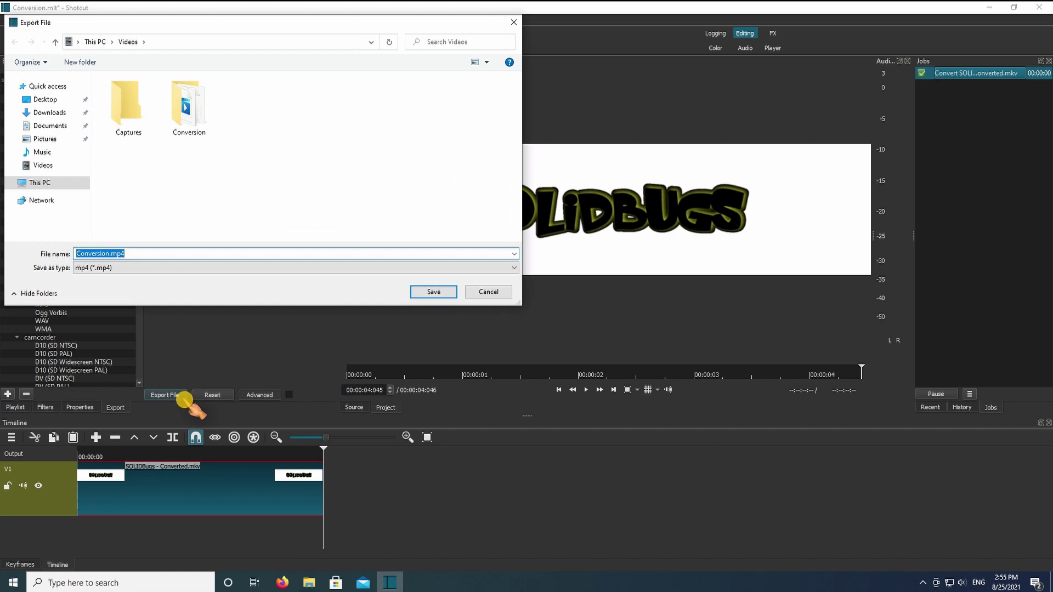
left_click(434, 292)
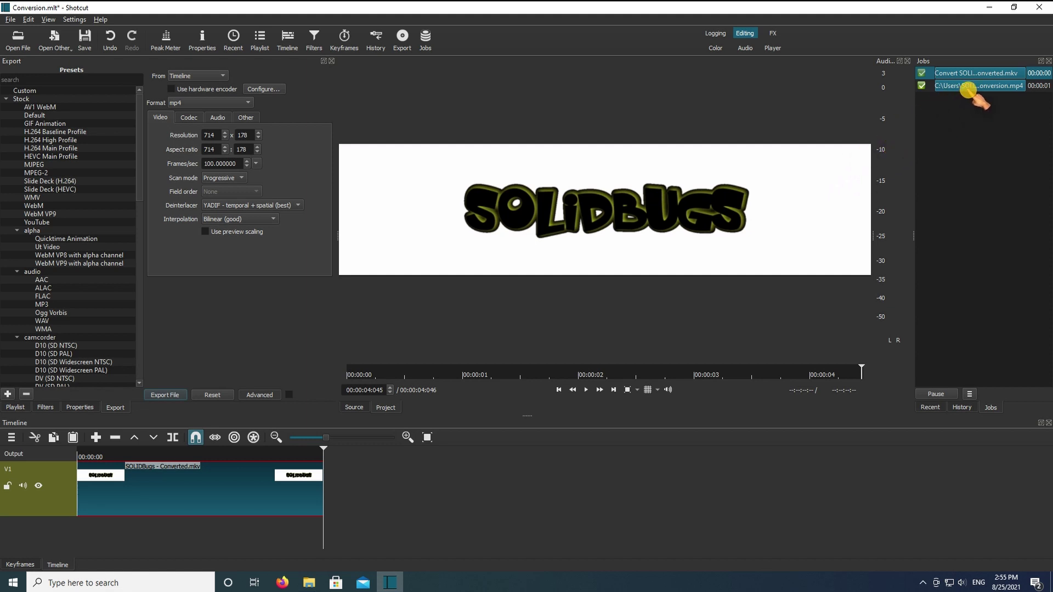
left_click(1040, 7)
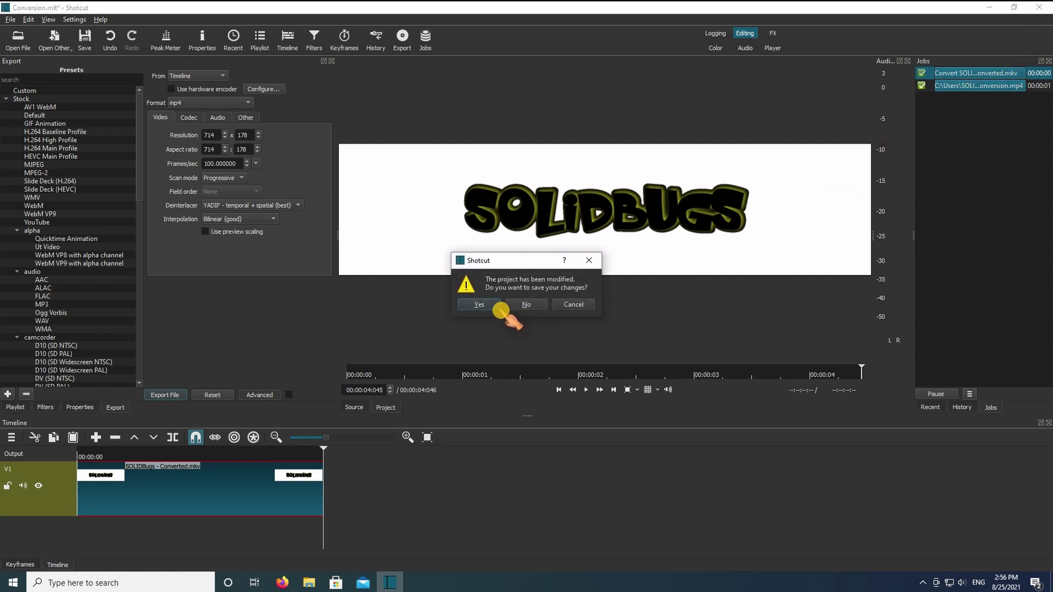
Save the project changes and play Conversion.mp4 from the Videos folder in Movies & TV.
left_click(479, 304)
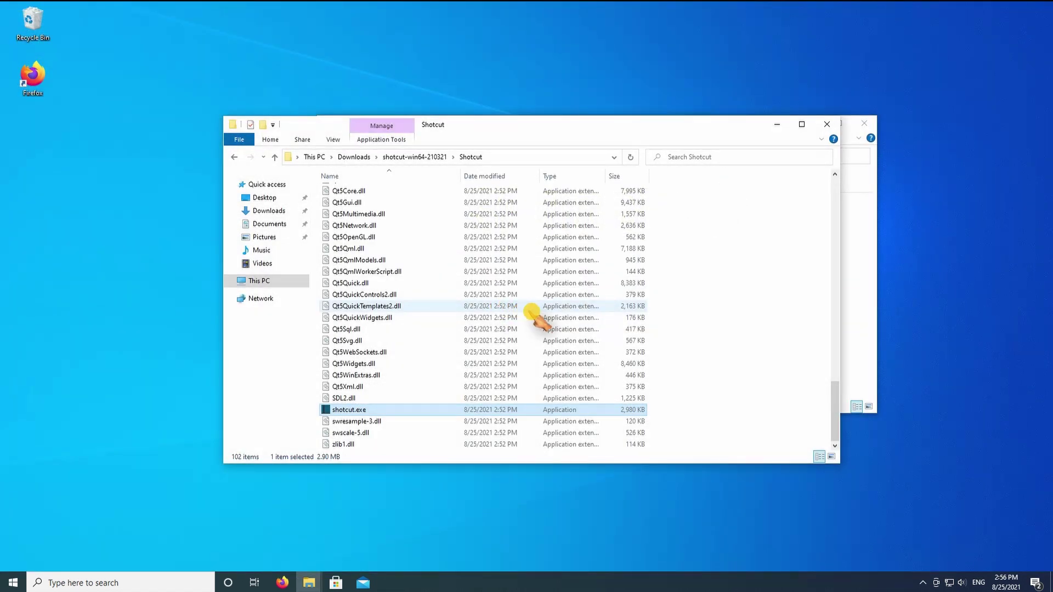
left_click(827, 124)
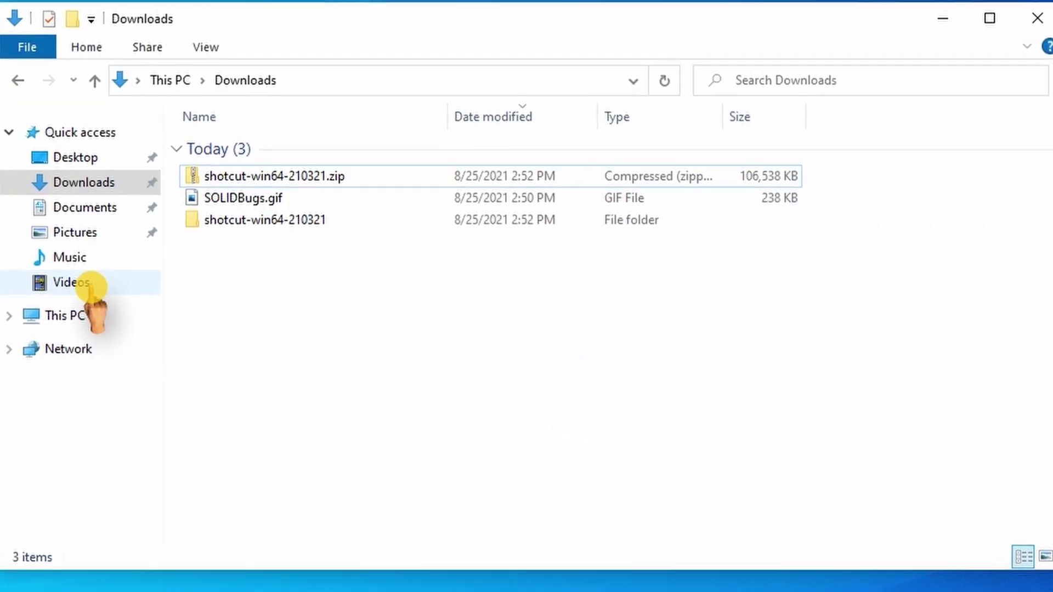
left_click(89, 284)
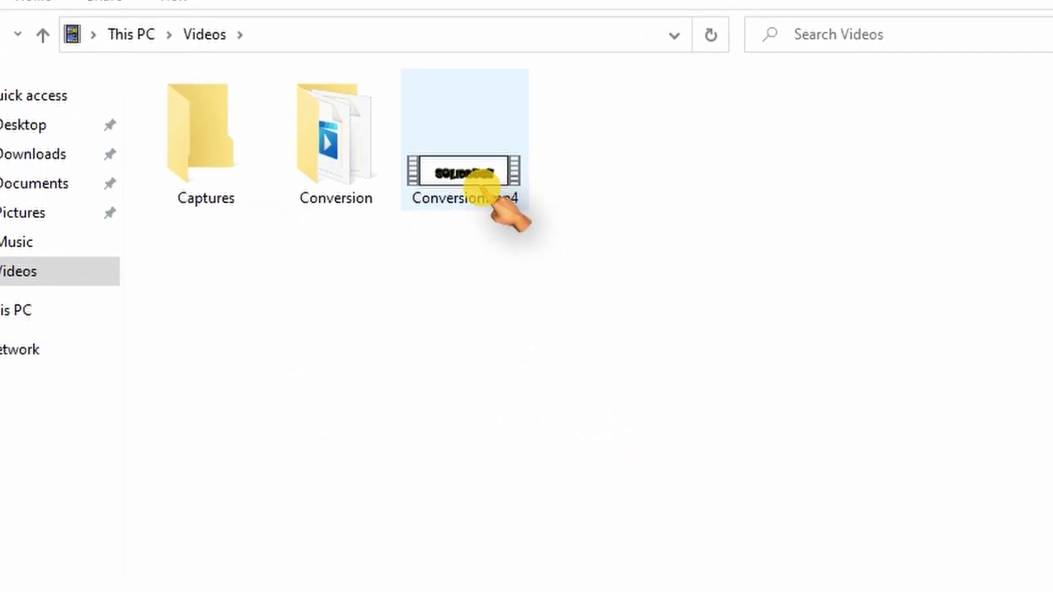
left_click(479, 190)
double_click(482, 183)
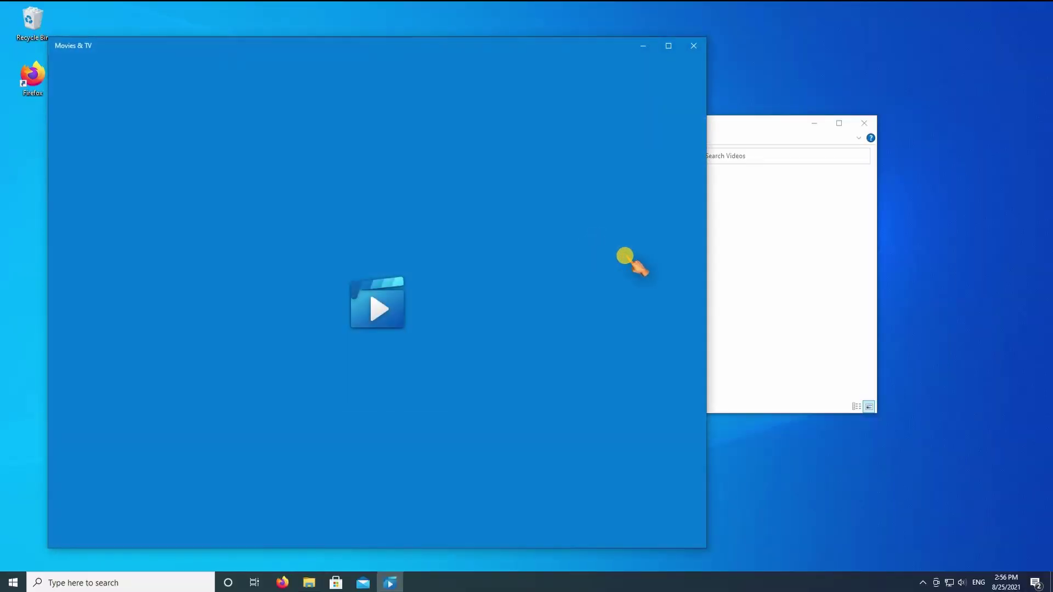